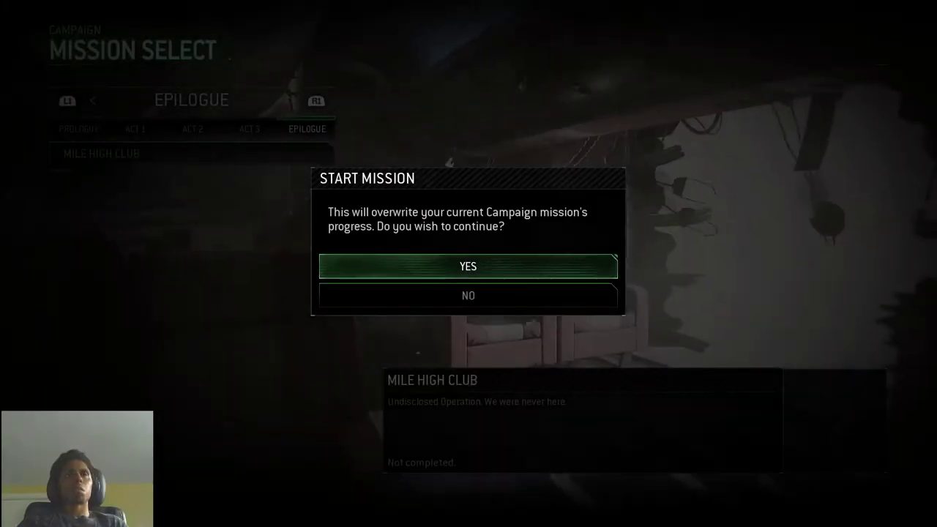
- Start Mile High Club on Recruit, overwriting progress, and pause with Secure the VIP pending
key("Return")
key("Up")
key("Up")
key("Up")
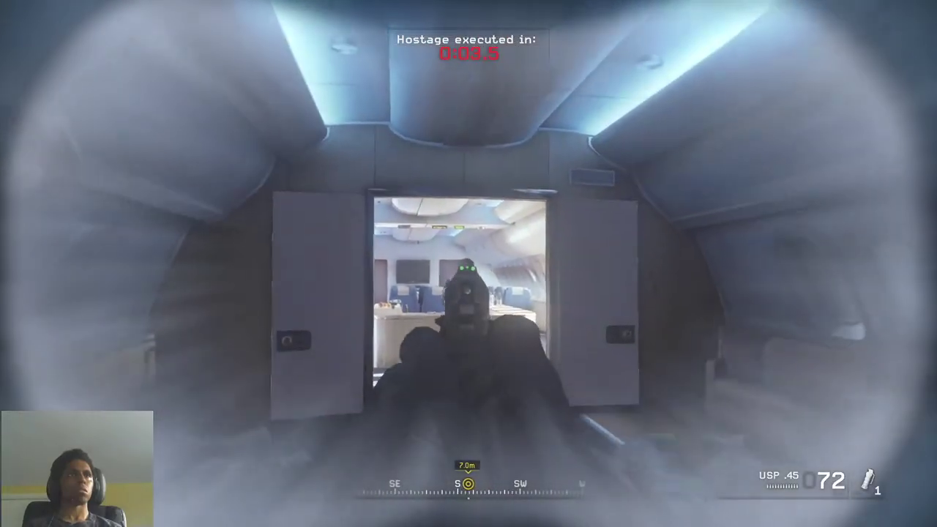
key("Escape")
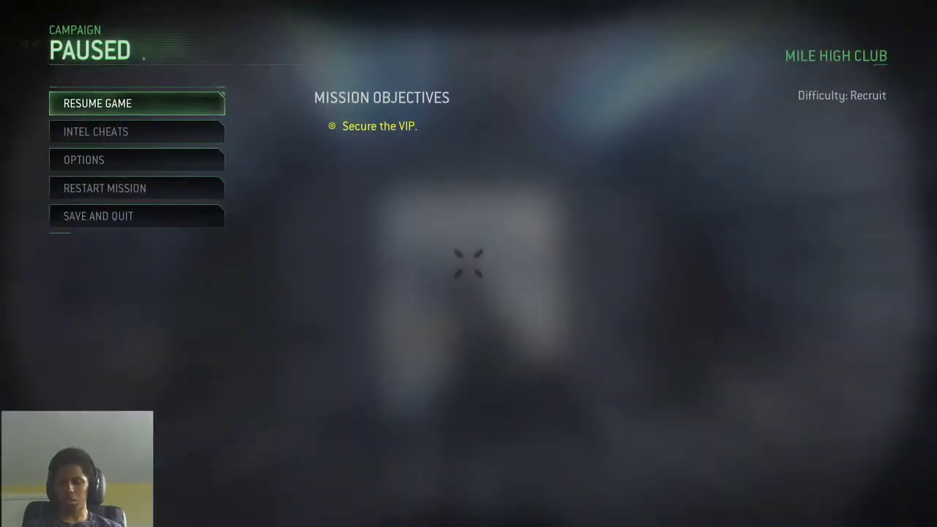
- Quit to Mission Select and reopen Mile High Club's start prompt and difficulty list
key("Return")
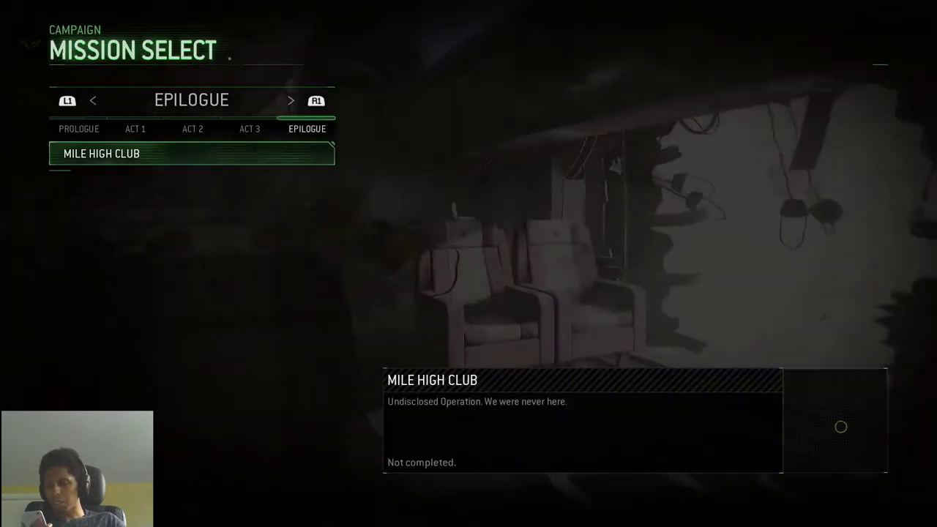
key("Return")
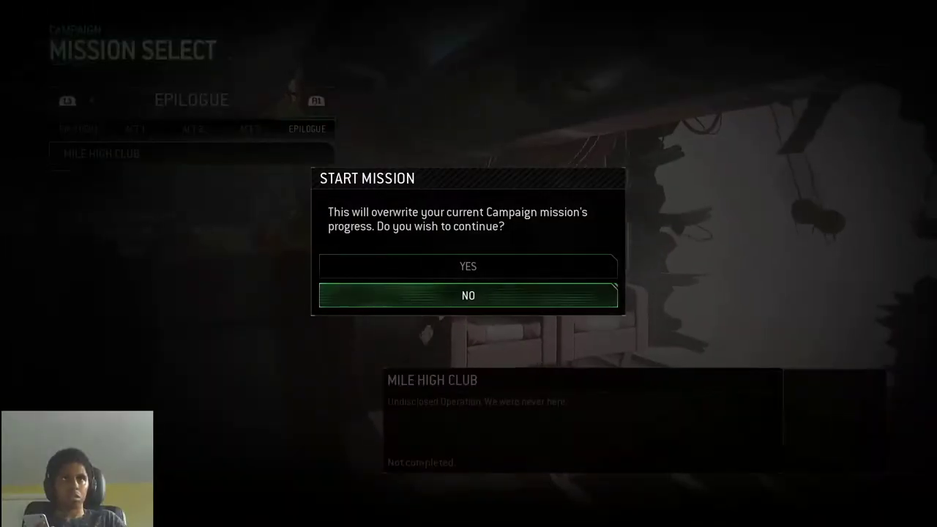
key("Up")
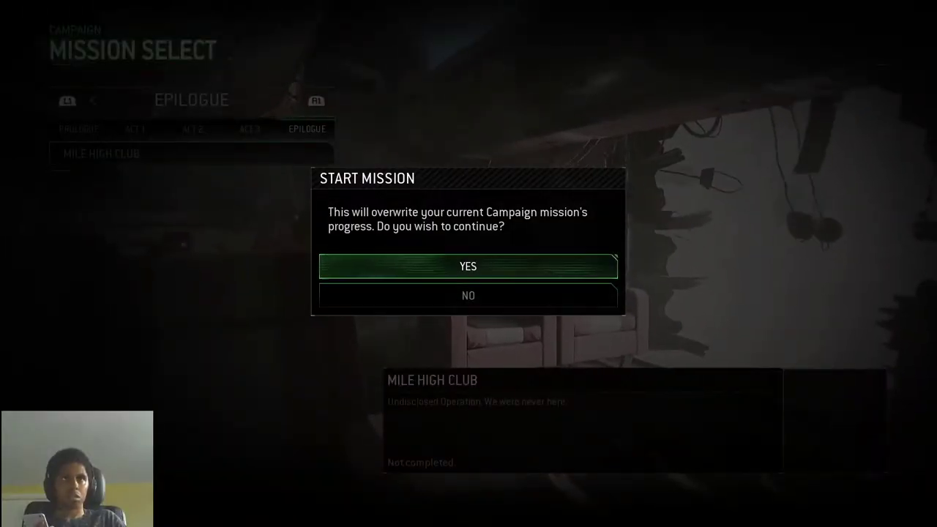
key("Return")
key("Down")
key("Down")
key("Down")
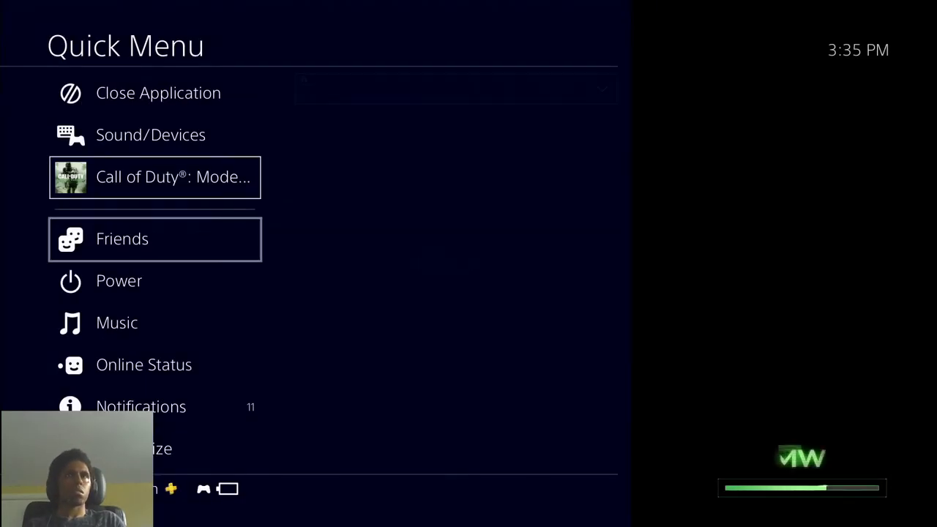
- Close the game from the PS4 Quick Menu and confirm OK
key("Up")
key("Up")
key("Return")
key("Return")
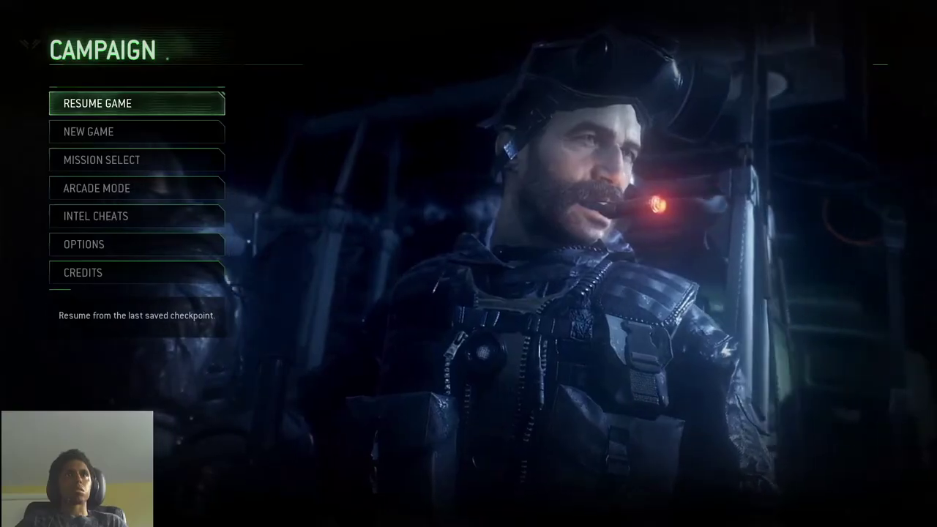
key("Return")
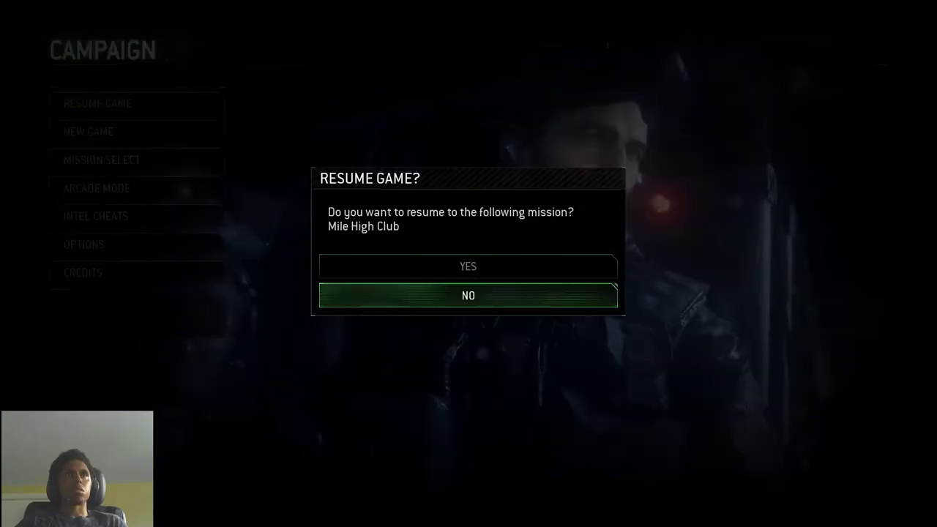